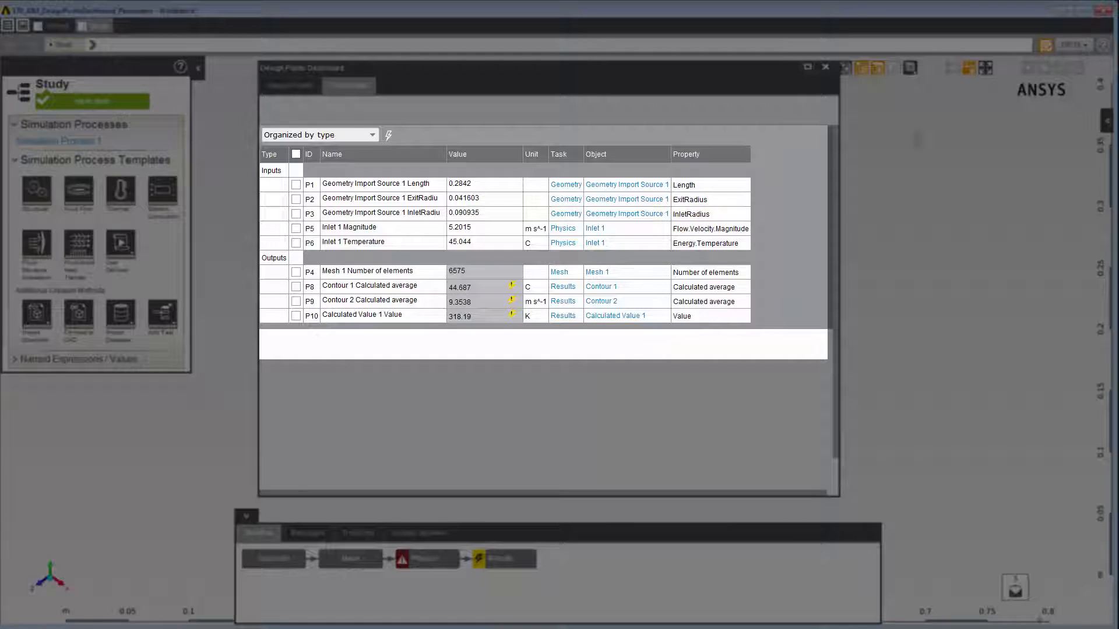
- View the parameters table organized by task, by simulation process and by task type
click(377, 138)
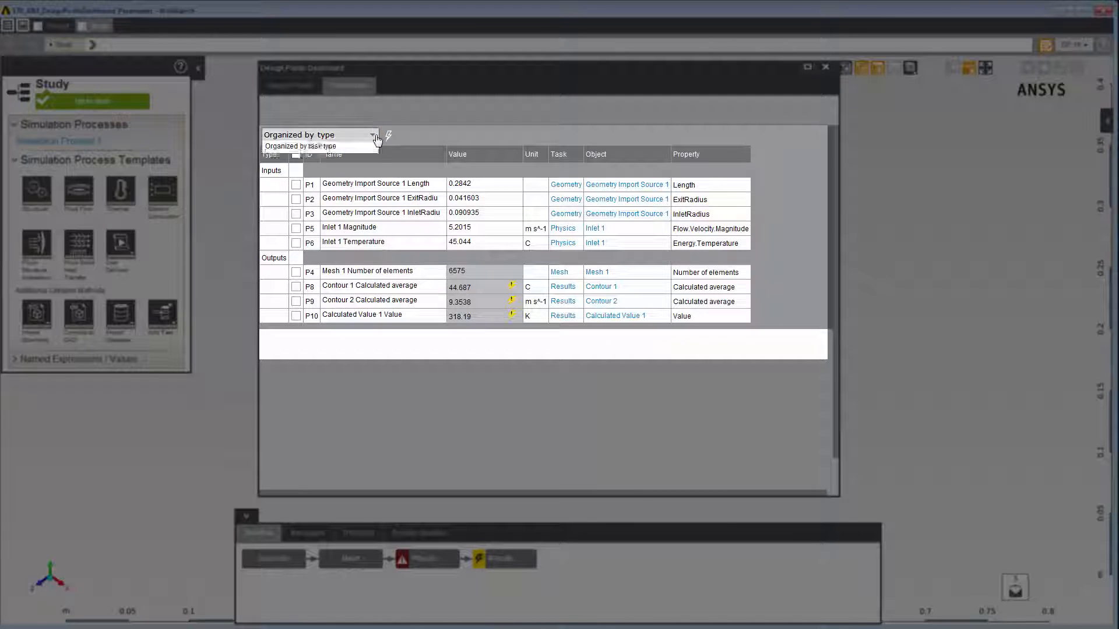
click(365, 148)
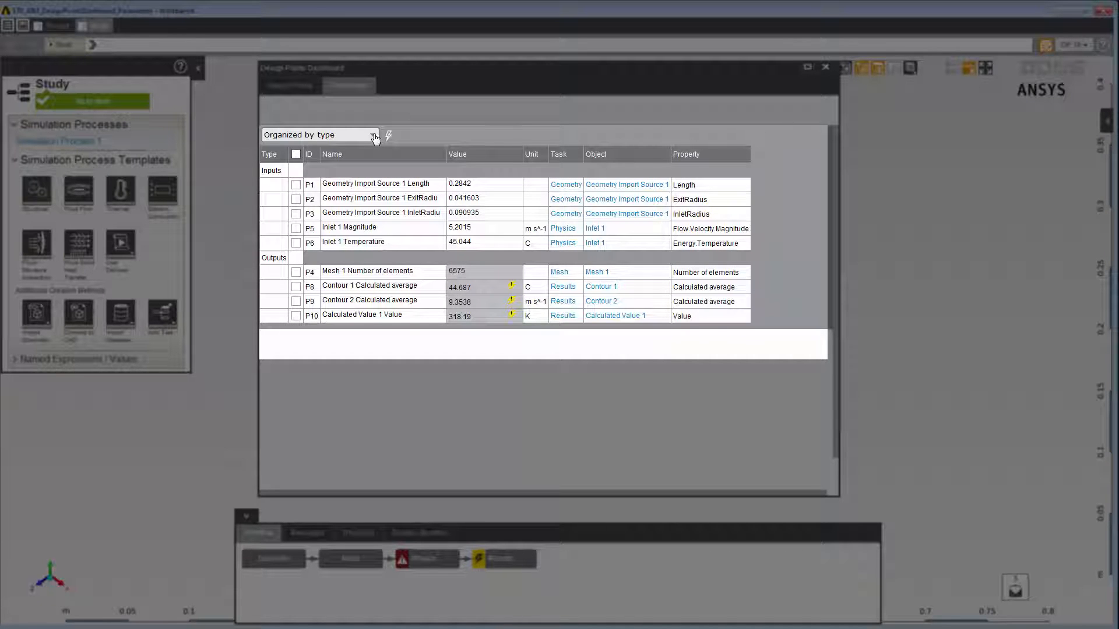
click(375, 139)
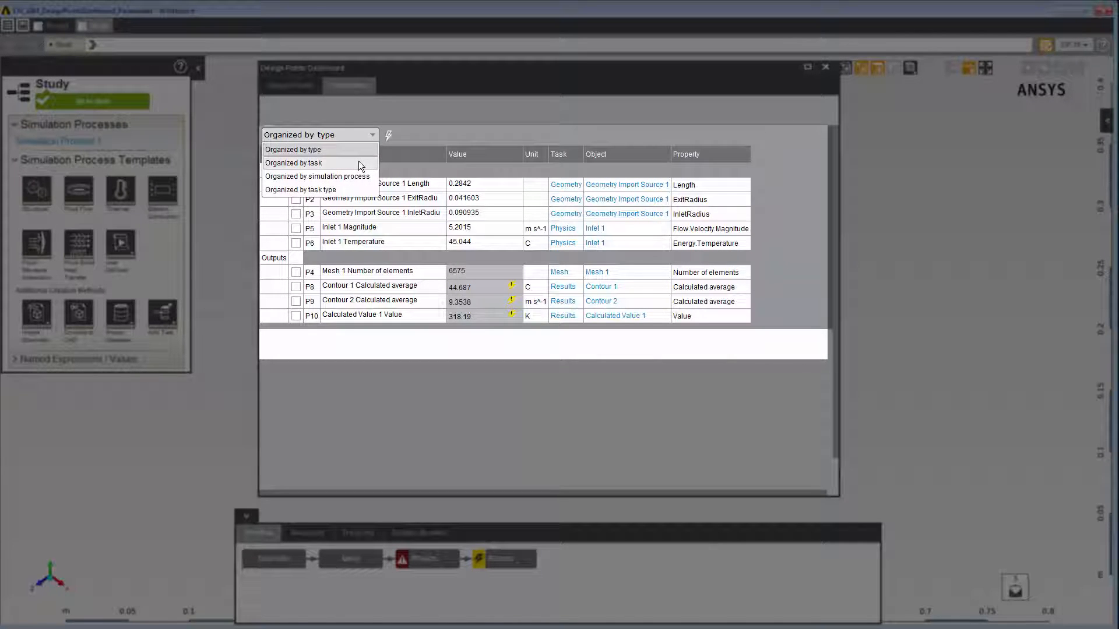
click(359, 161)
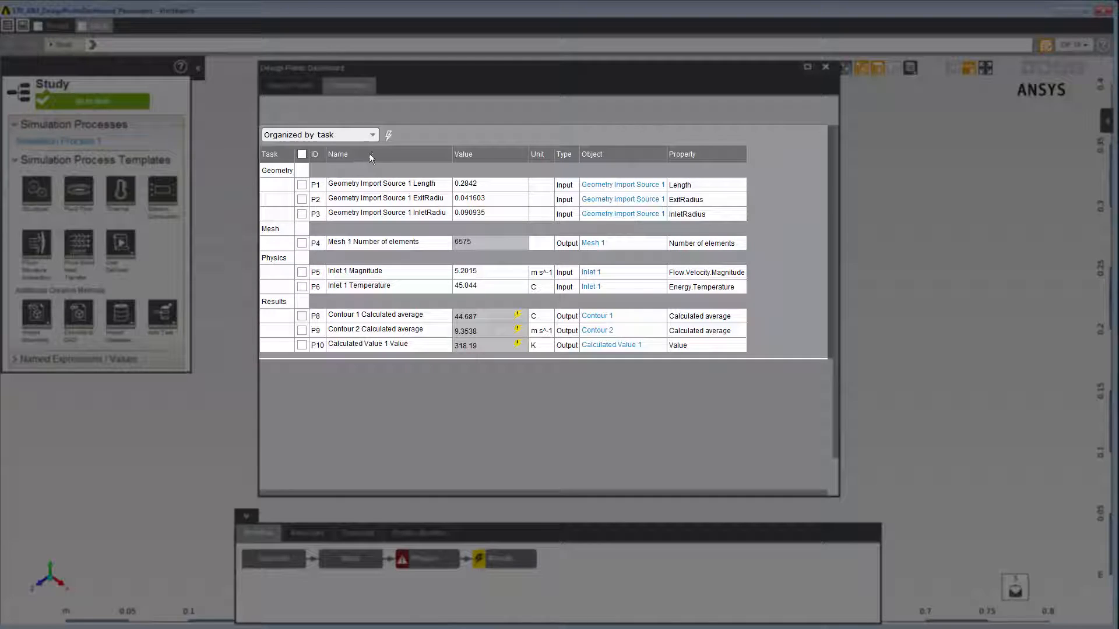
click(372, 135)
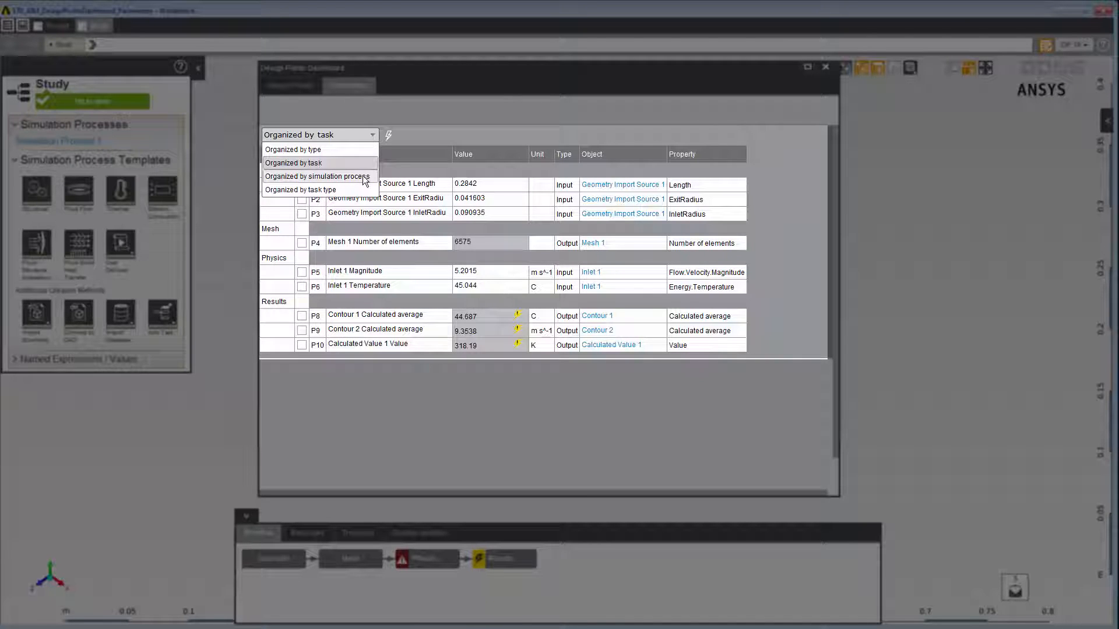
click(362, 176)
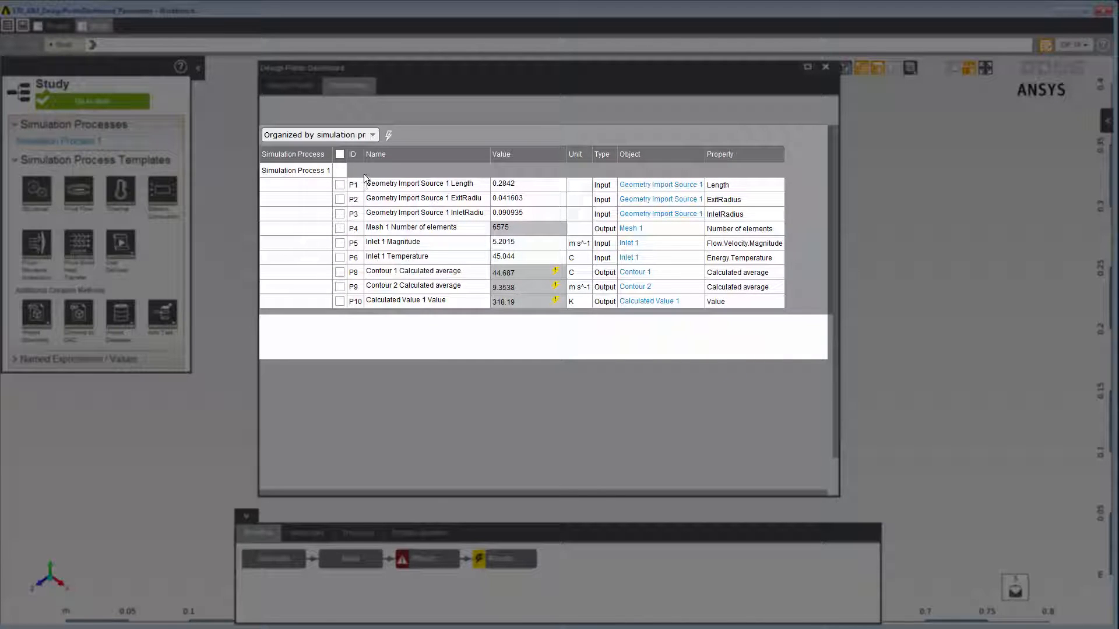
click(372, 136)
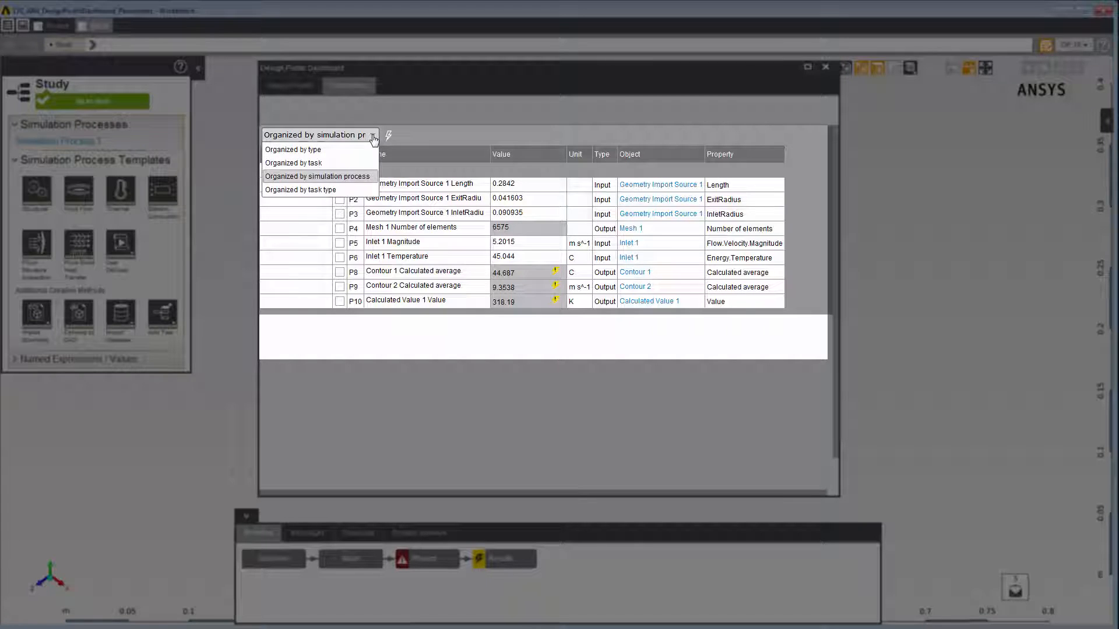
click(356, 189)
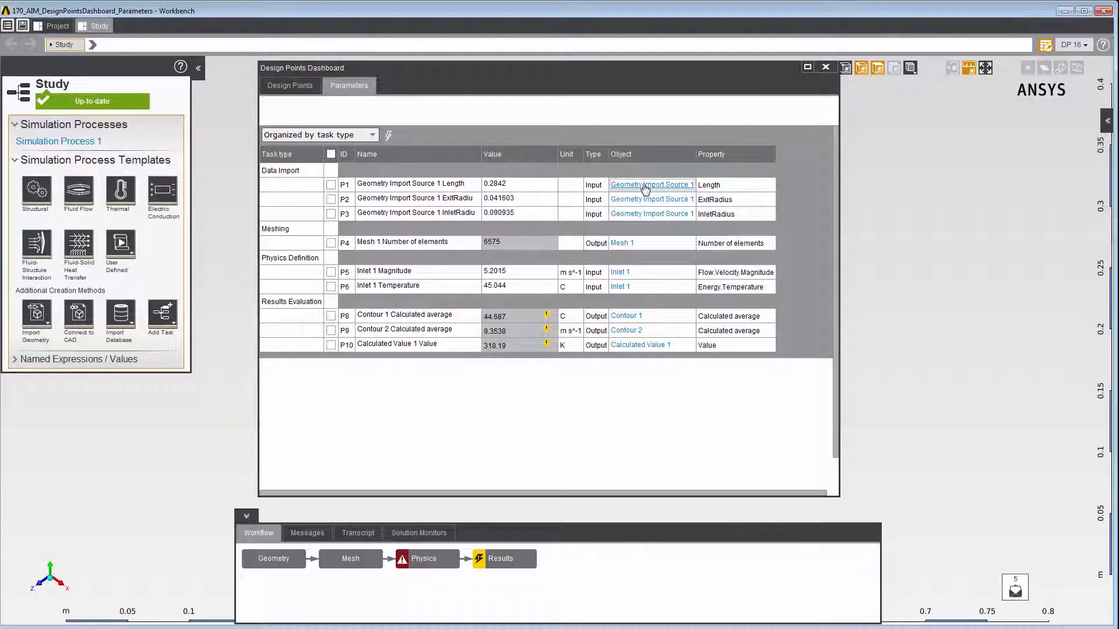
- Open the Length parameter's linked source object and, with the parameters organized by type, its linked Geometry task
click(644, 188)
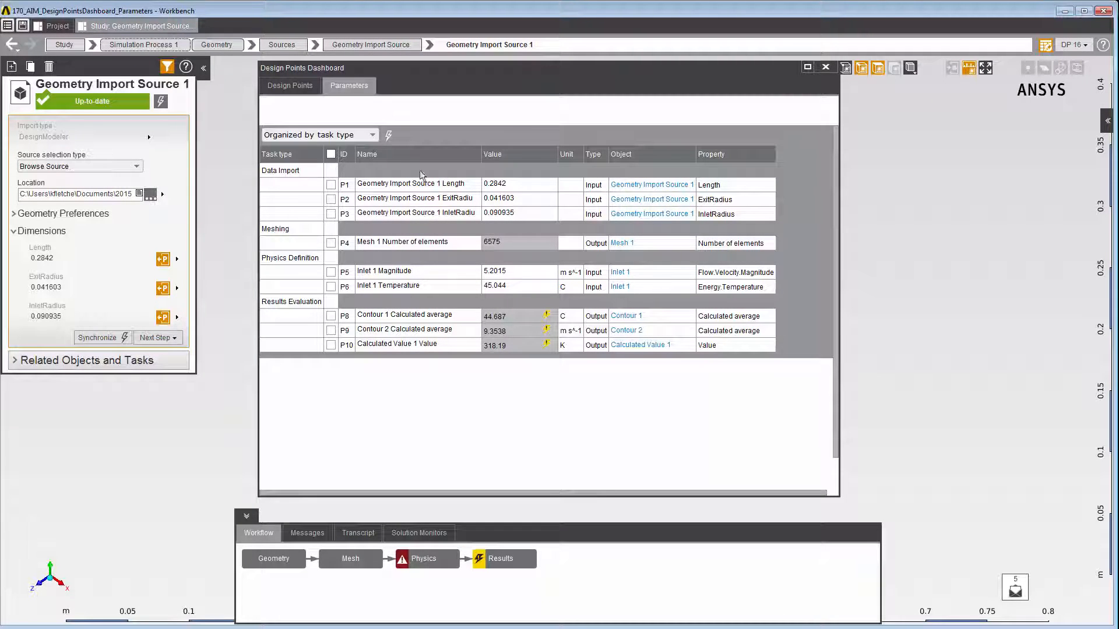
click(365, 138)
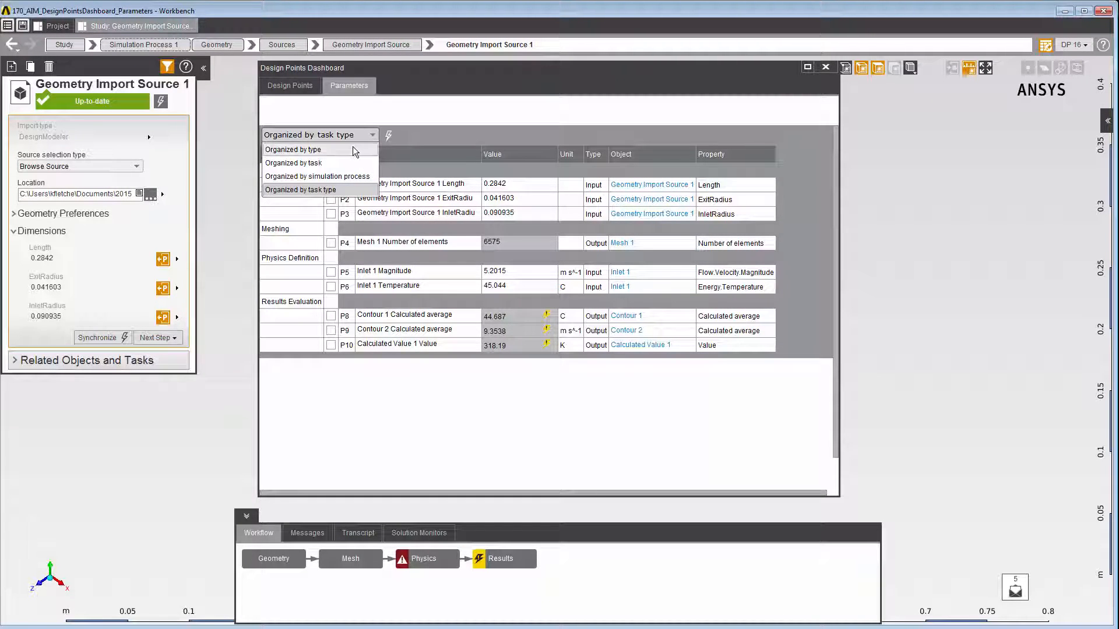
click(352, 148)
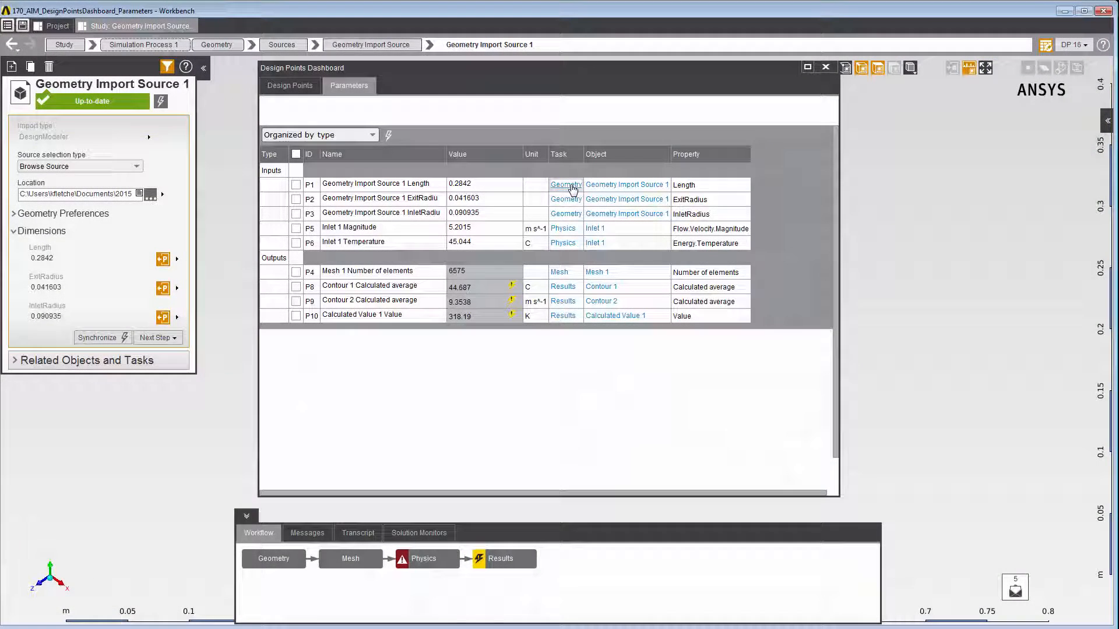
click(566, 185)
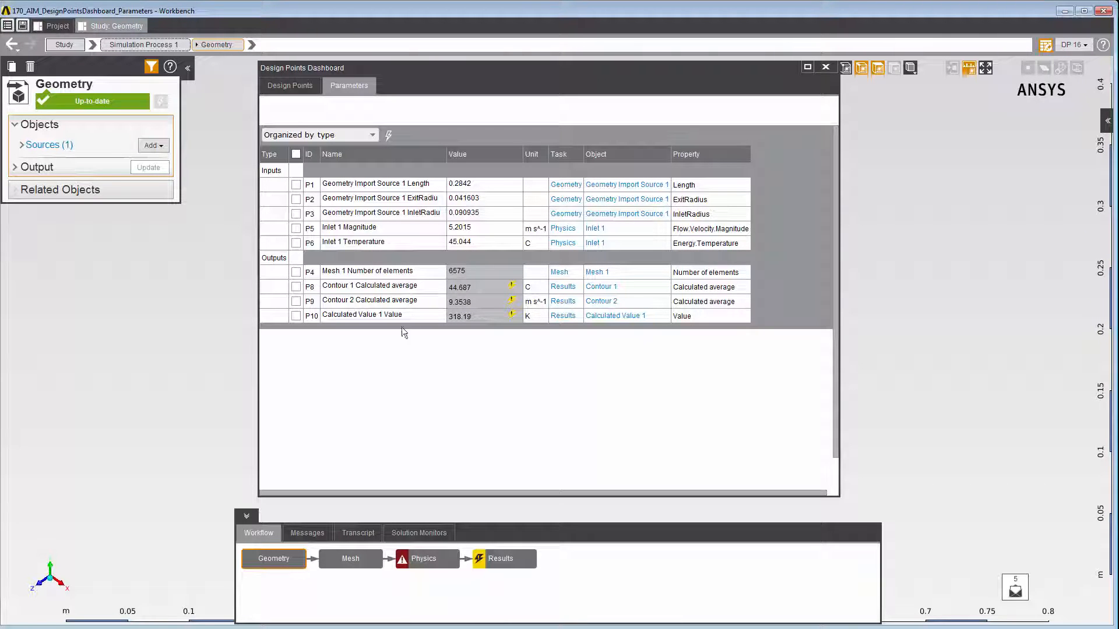
- Add a Wall boundary condition to the Physics task
click(422, 560)
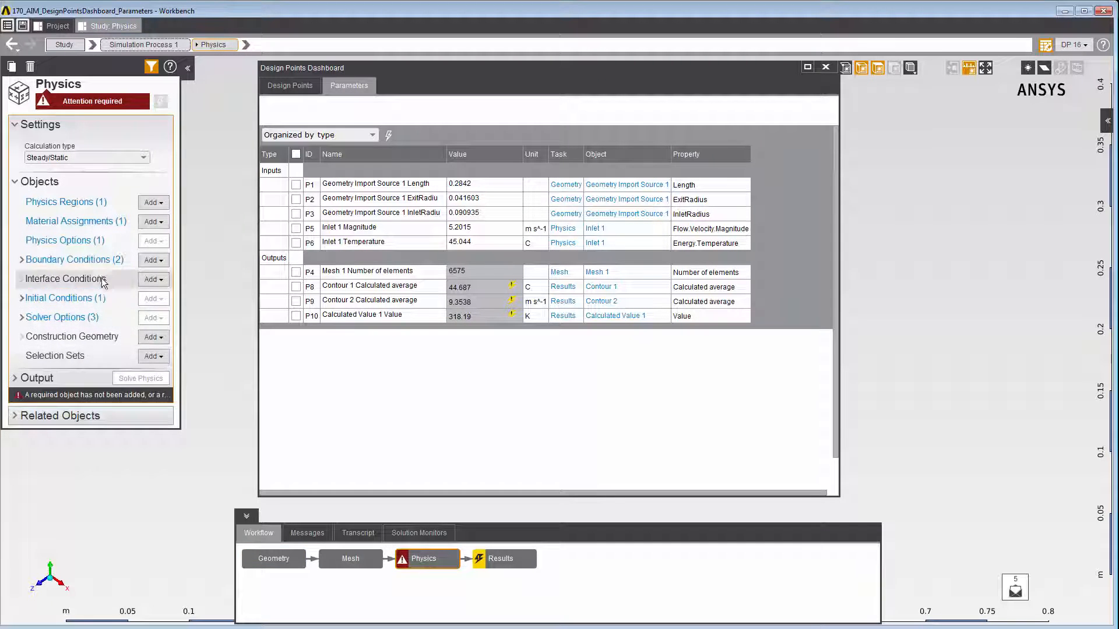
click(100, 265)
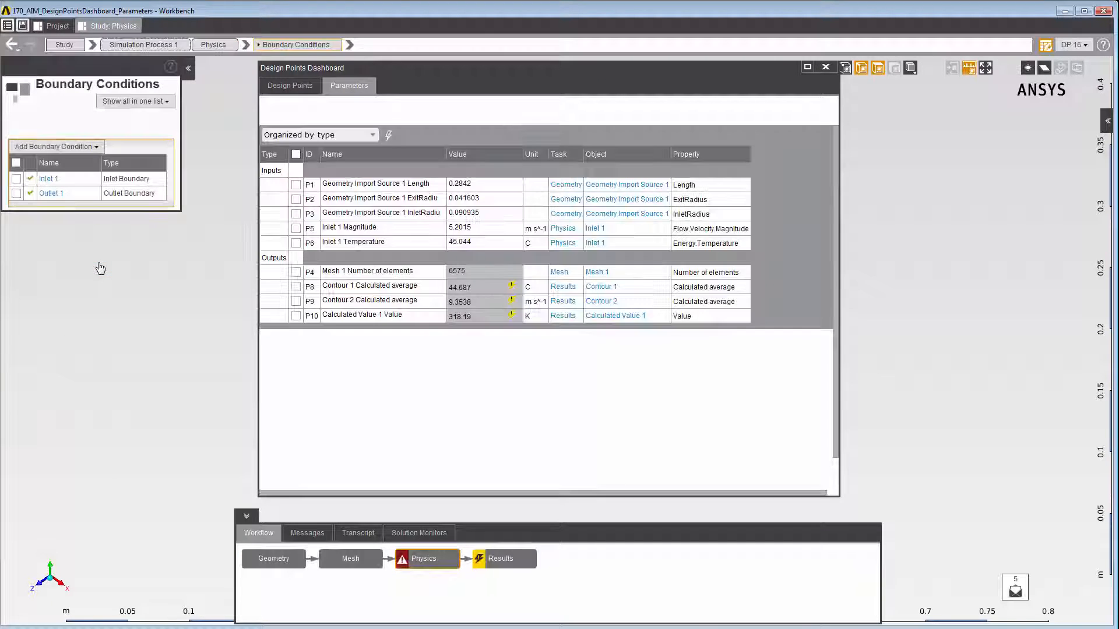
click(96, 148)
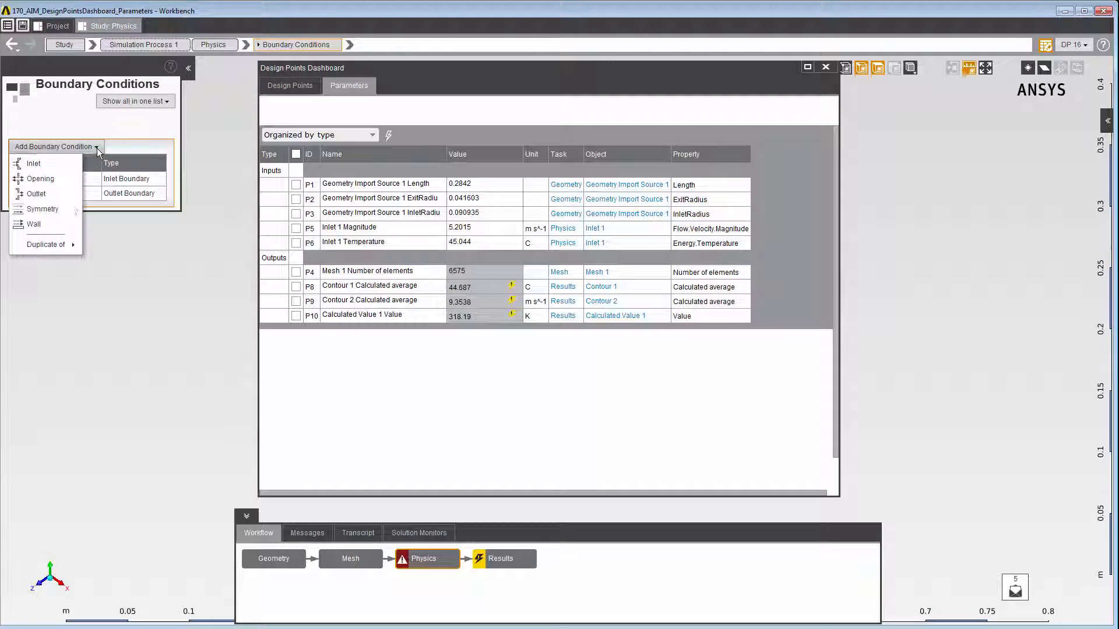
click(49, 223)
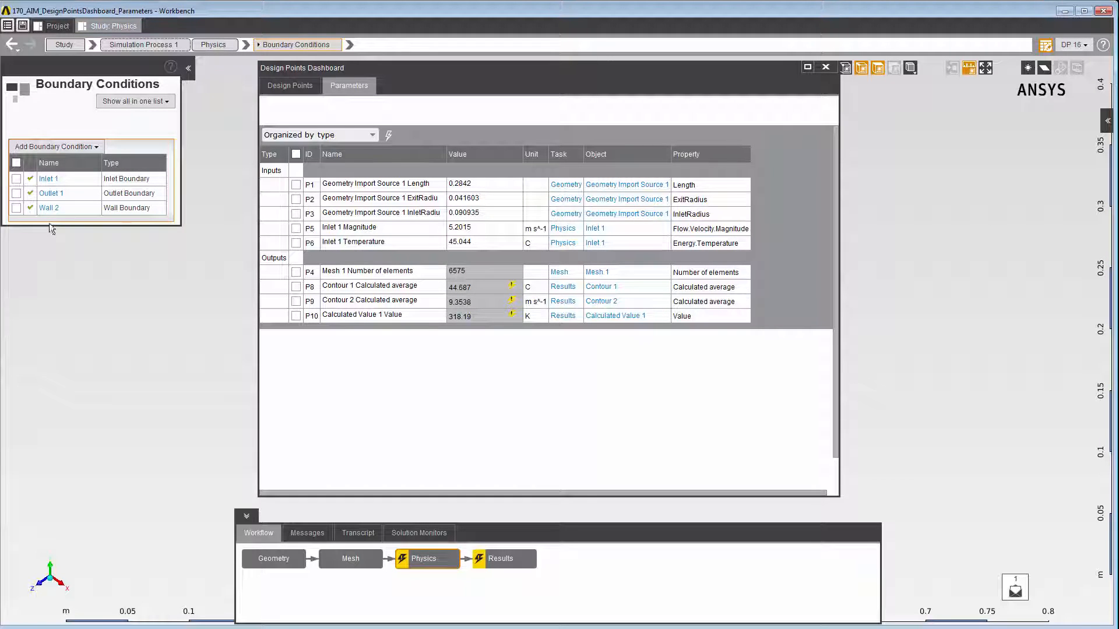
- Set the new wall boundary's energy specification to Heat flow with a value of -120.03 W
click(49, 208)
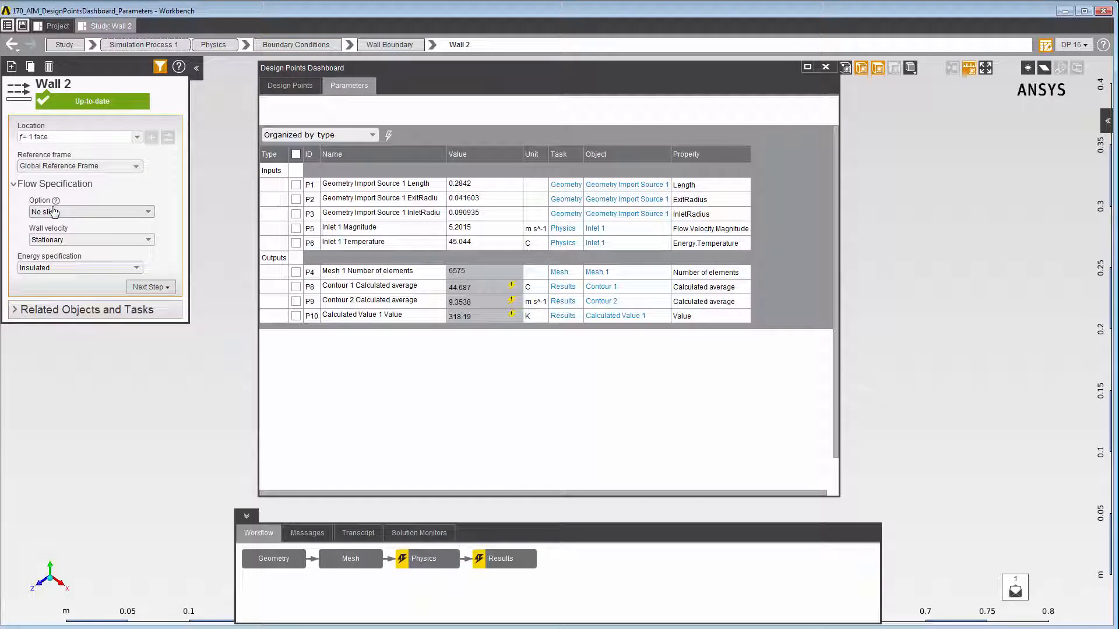
click(96, 268)
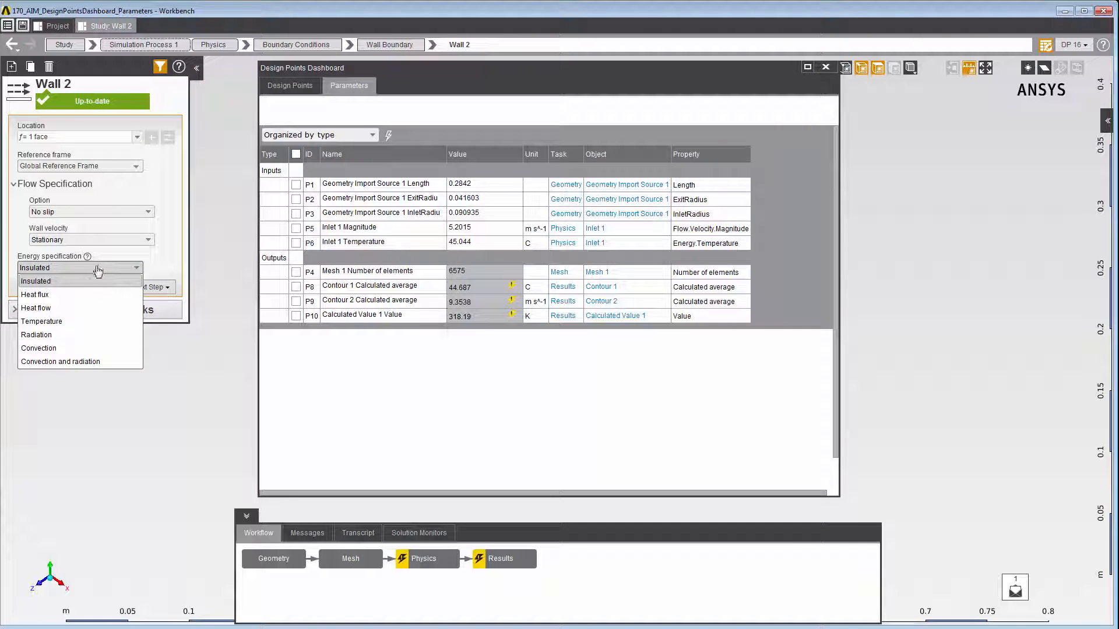
click(82, 292)
click(80, 294)
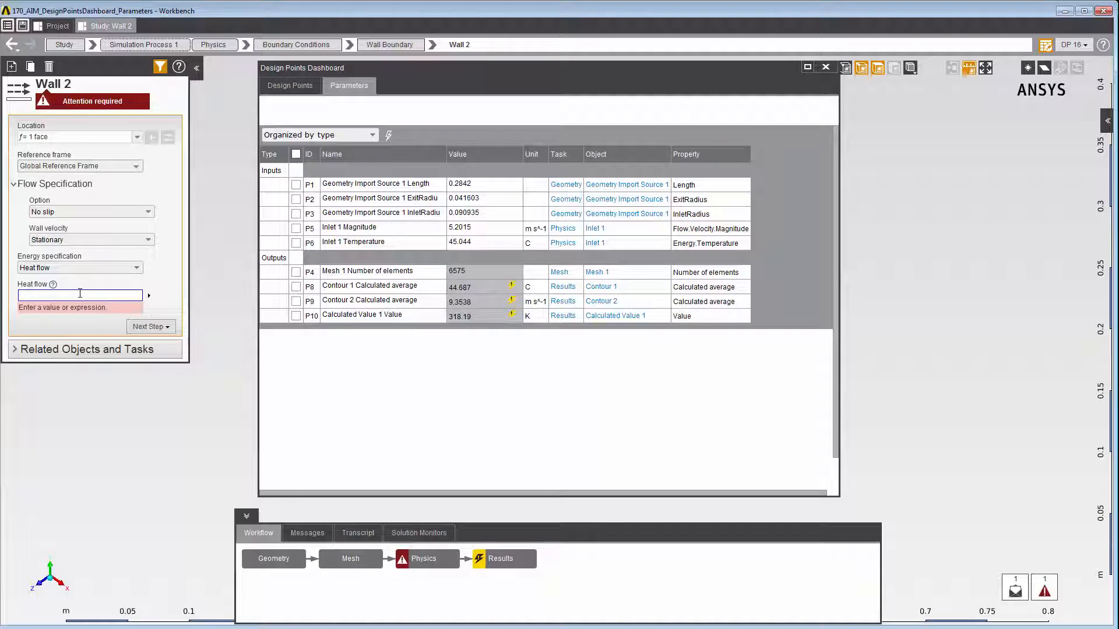
text(-120.03)
key(Return)
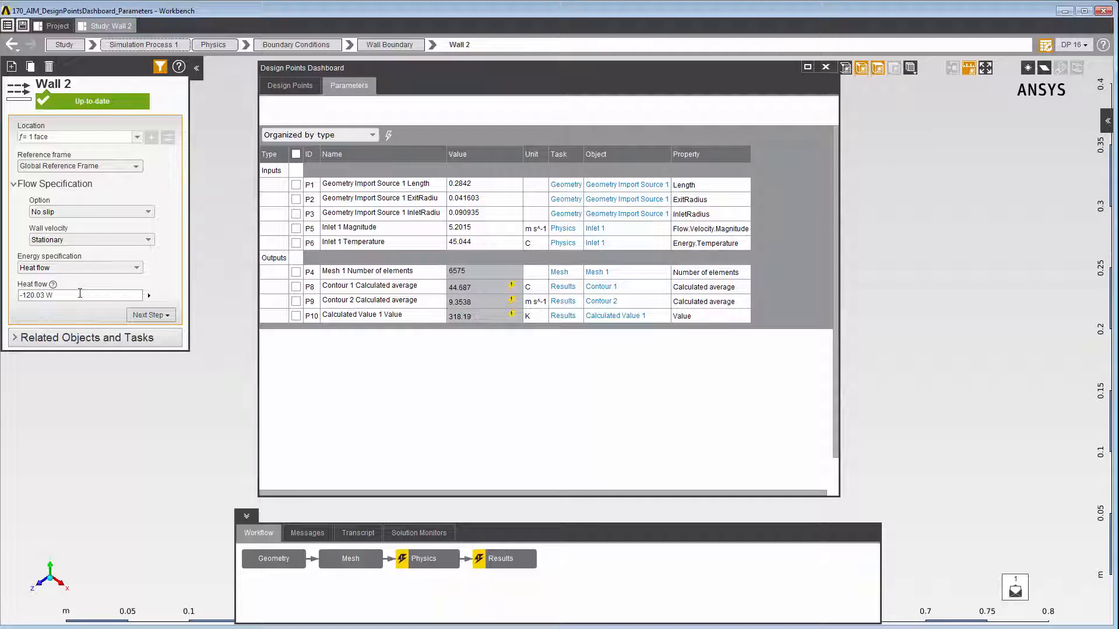
- Turn the wall's heat flow value into an input parameter and rename that parameter Wall Heat Flow
click(148, 297)
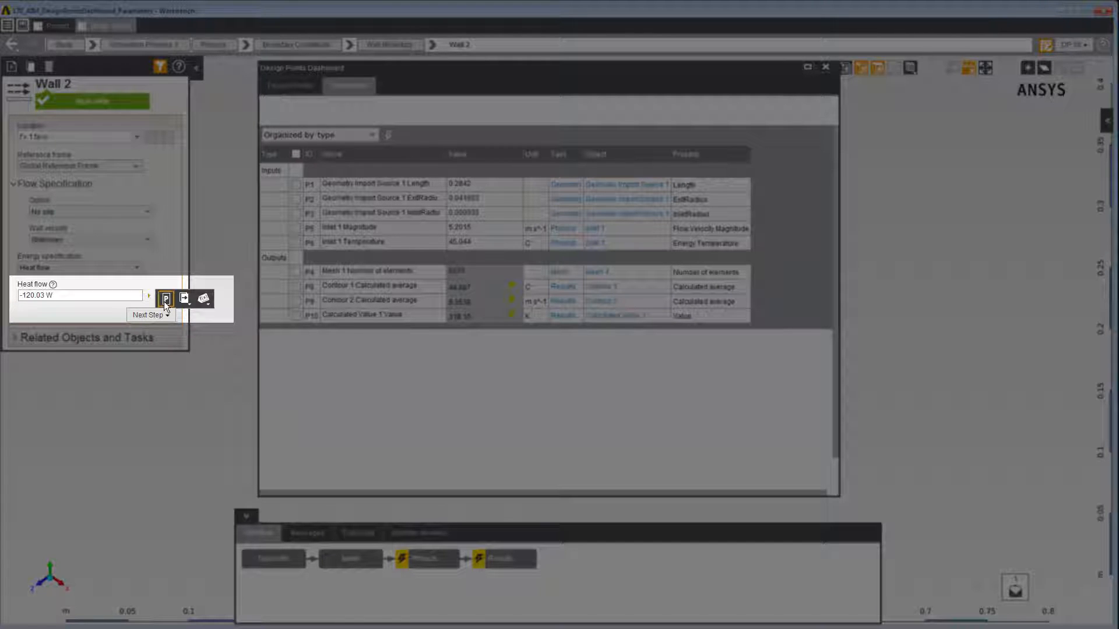
click(166, 300)
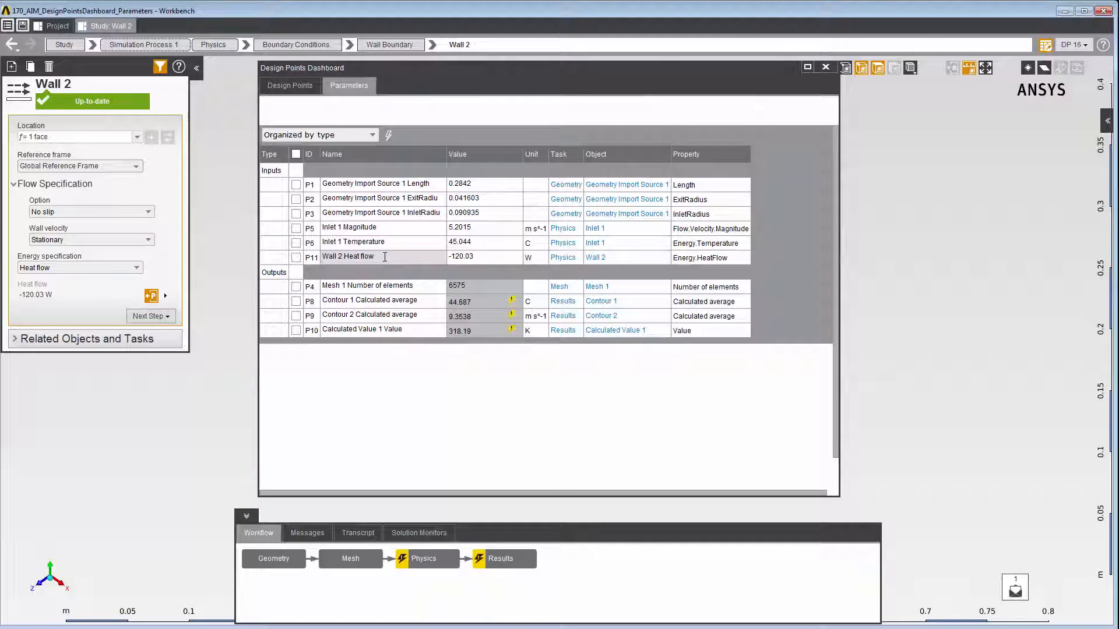
double_click(384, 257)
text(W)
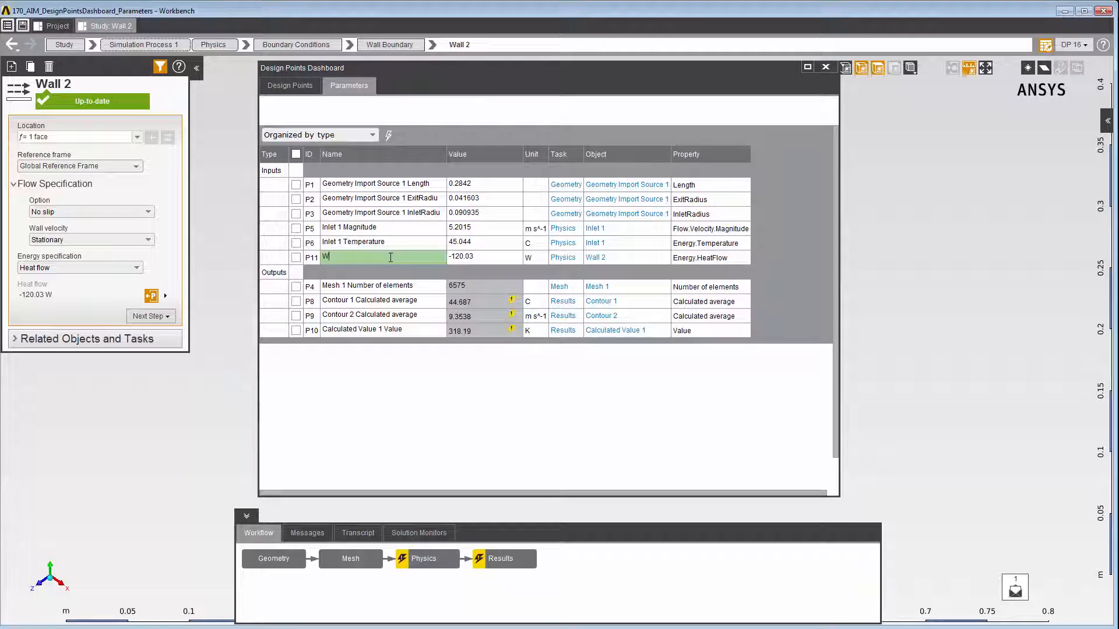
text(all Heat Flow)
key(Return)
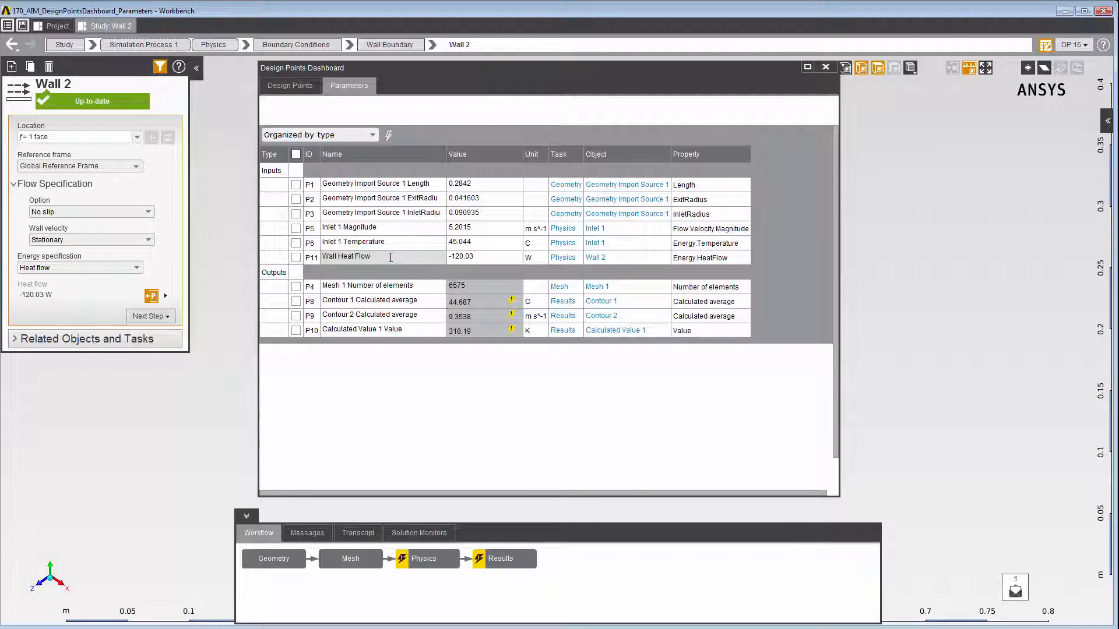
- Set the Wall Heat Flow parameter to -180.5 W and update the current design point
double_click(472, 257)
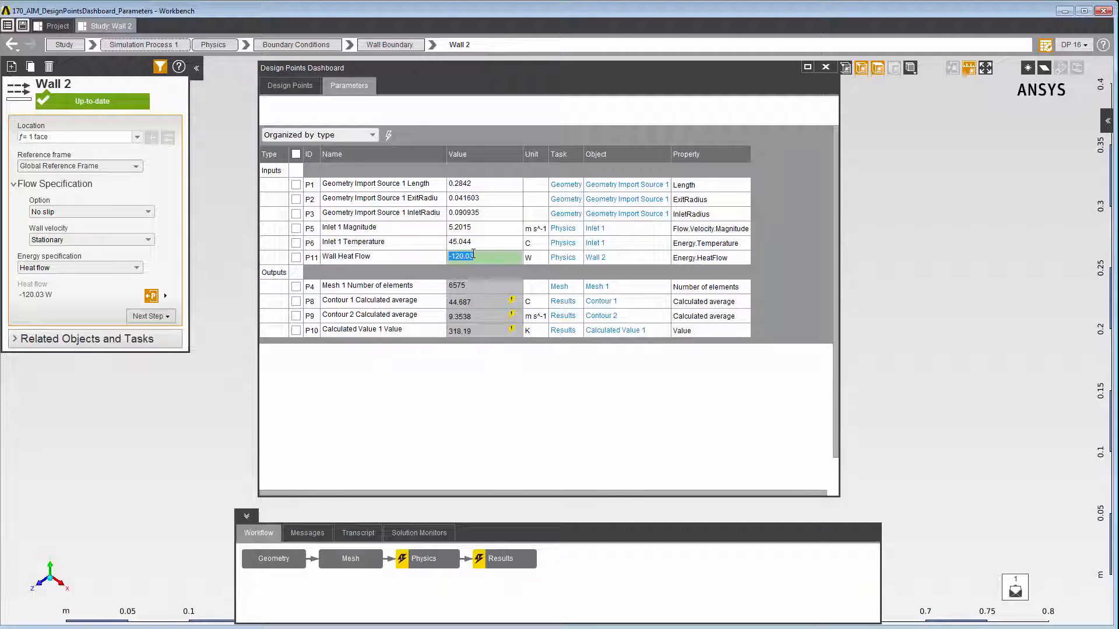
text(-180.5)
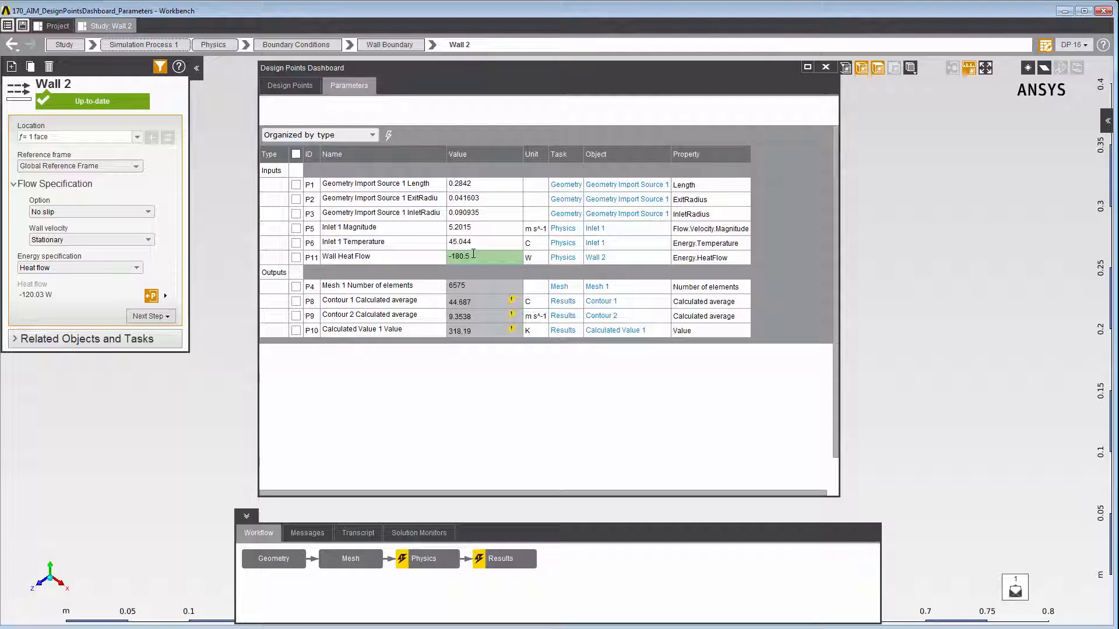
key(Return)
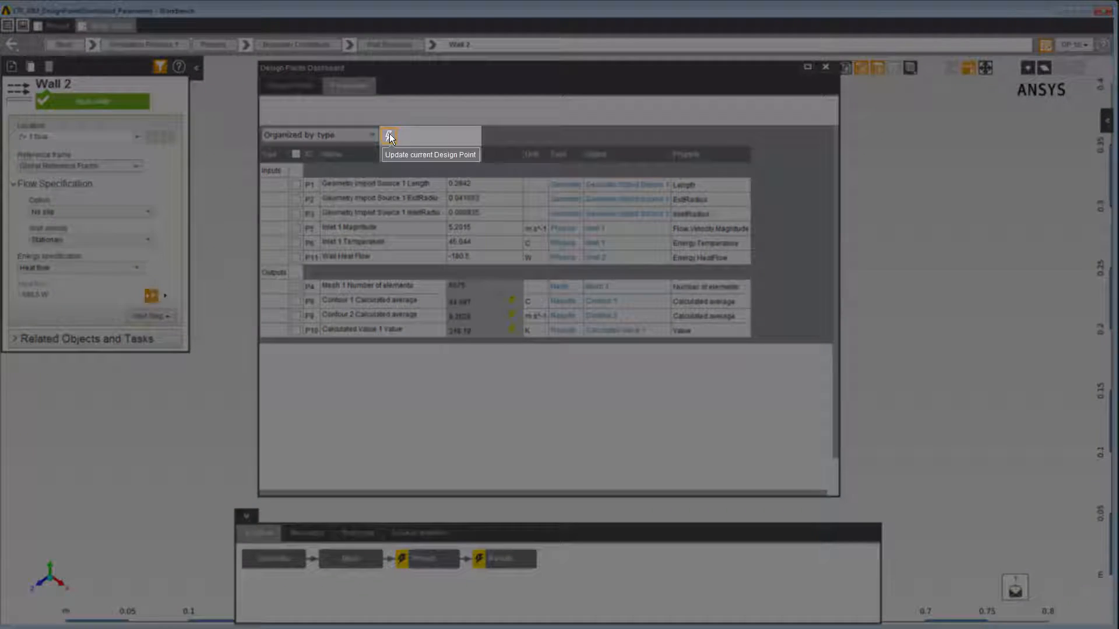
click(389, 135)
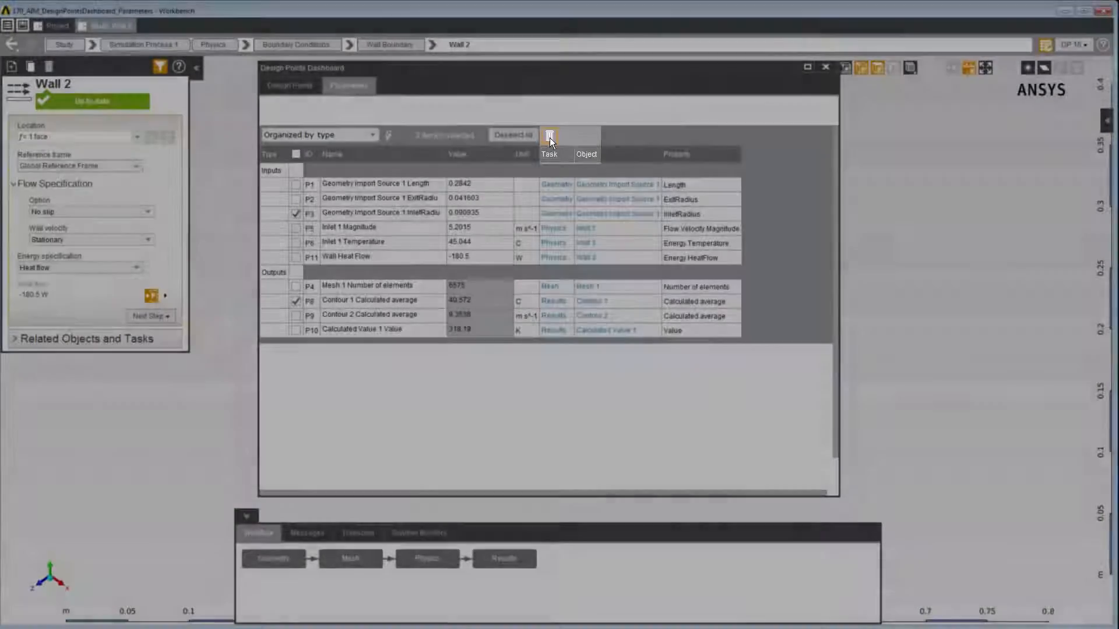
- Delete the selected Geometry Import Source 1 InletRadius and Contour 1 Calculated average parameters
click(550, 138)
click(583, 182)
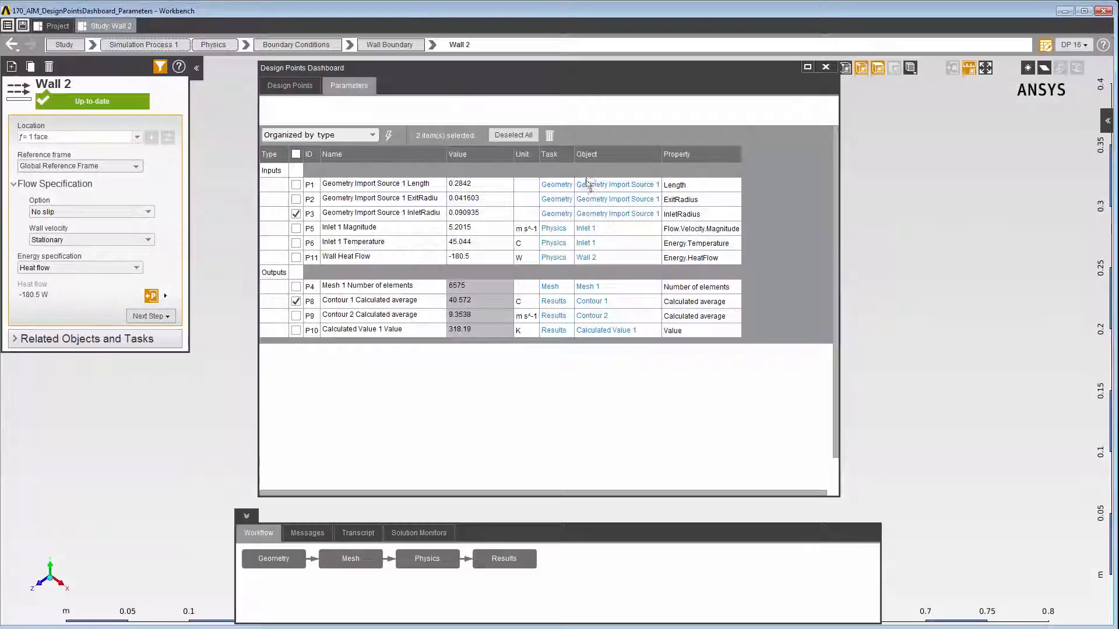